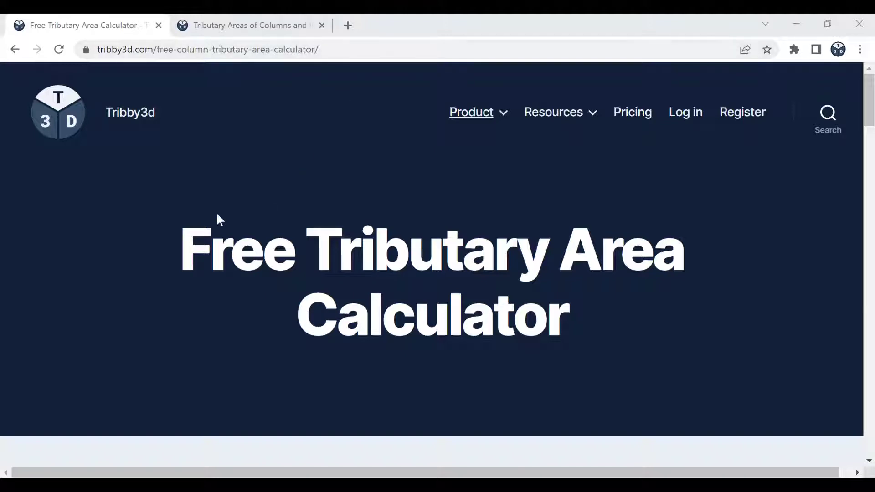
Step: Scroll down past the page introduction to reveal the calculator toolbar, empty grid and status bar
{"action": "scroll", "coordinate": [113, 243], "scroll_direction": "down", "scroll_amount": 9}
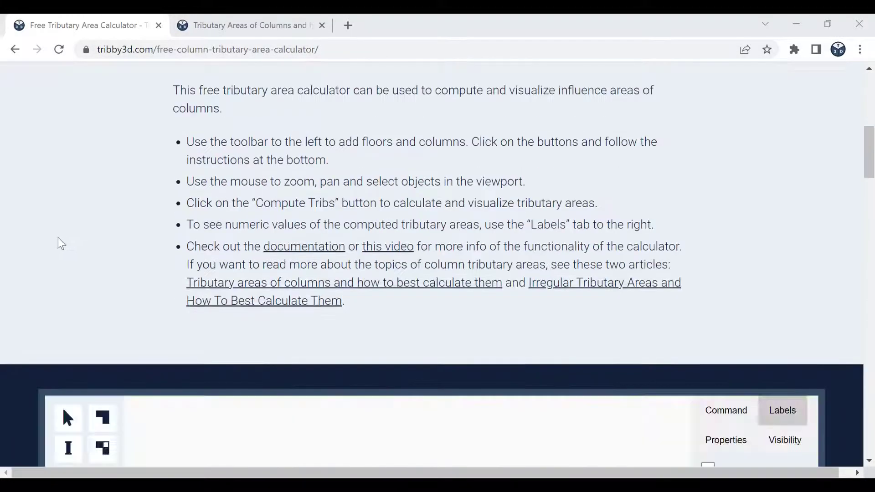
{"action": "scroll", "coordinate": [23, 253], "scroll_direction": "down", "scroll_amount": 4}
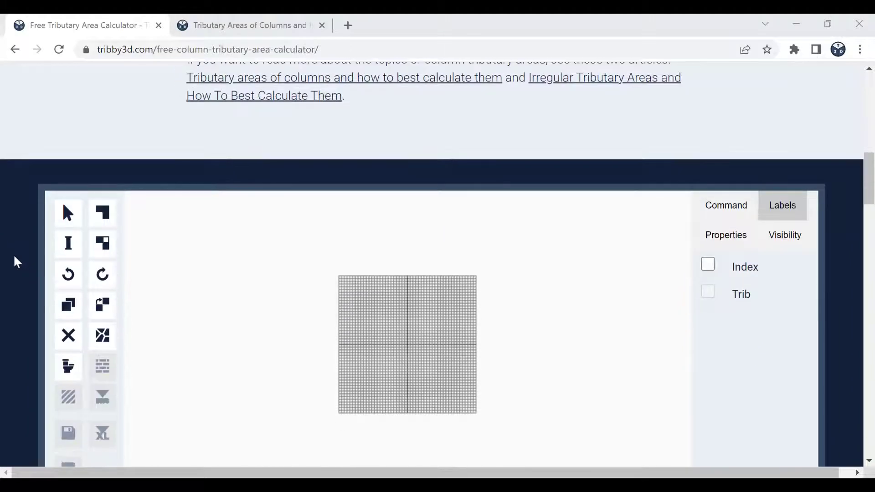
{"action": "scroll", "coordinate": [14, 258], "scroll_direction": "down", "scroll_amount": 1}
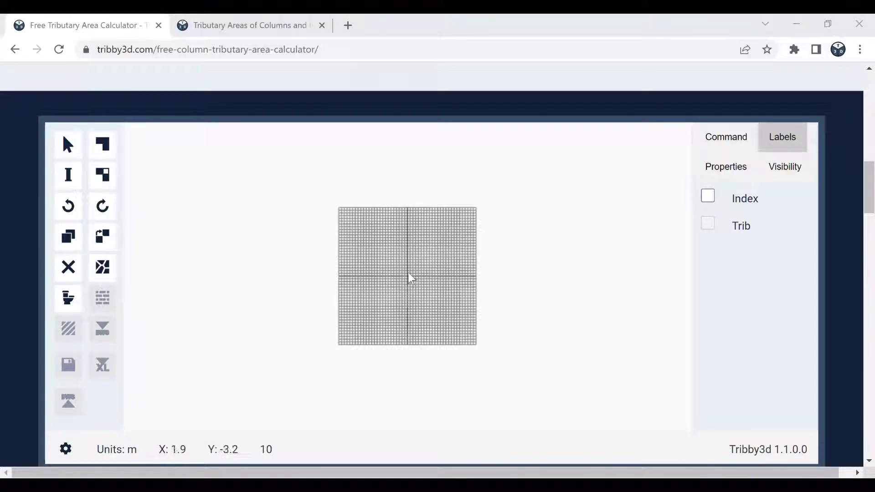
{"action": "scroll", "coordinate": [405, 278], "scroll_direction": "up", "scroll_amount": 4}
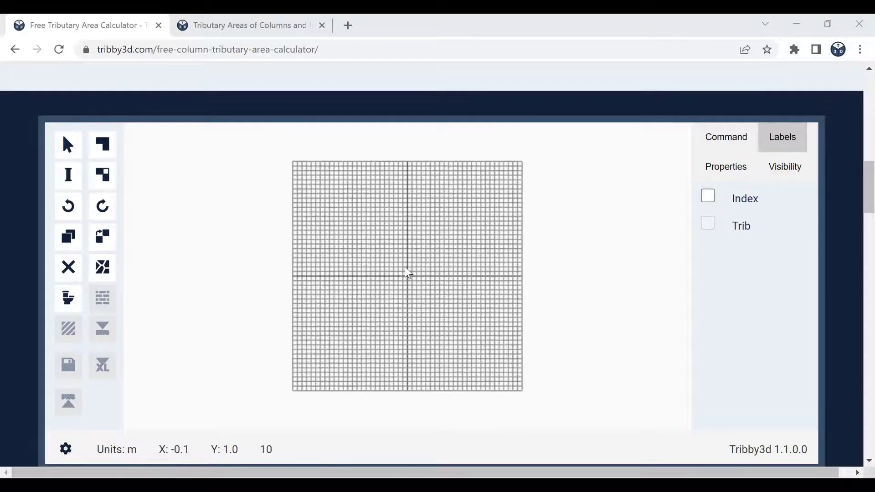
{"action": "scroll", "coordinate": [405, 267], "scroll_direction": "up", "scroll_amount": 2}
{"action": "scroll", "coordinate": [408, 267], "scroll_direction": "down", "scroll_amount": 2}
{"action": "scroll", "coordinate": [407, 267], "scroll_direction": "up", "scroll_amount": 1}
{"action": "scroll", "coordinate": [413, 263], "scroll_direction": "down", "scroll_amount": 1}
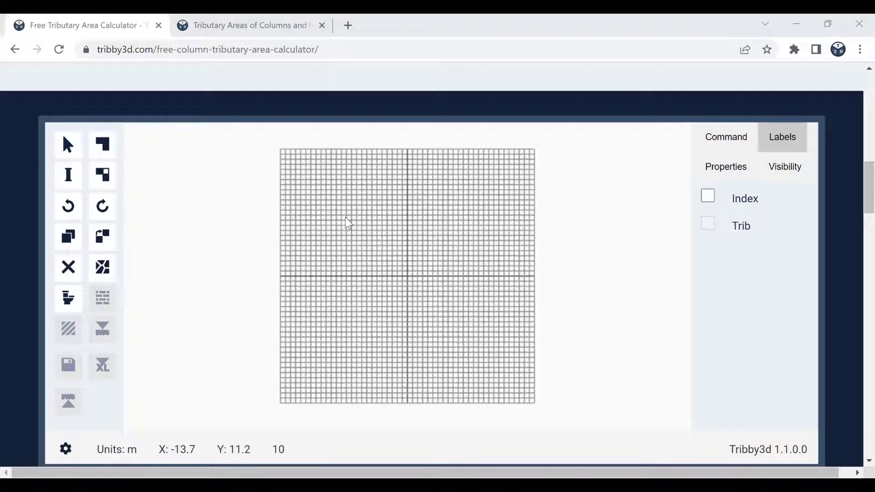
{"action": "mouse_move", "coordinate": [348, 224]}
{"action": "middle_mouse_down"}
{"action": "mouse_move", "coordinate": [423, 243]}
{"action": "mouse_move", "coordinate": [361, 228]}
{"action": "middle_mouse_up"}
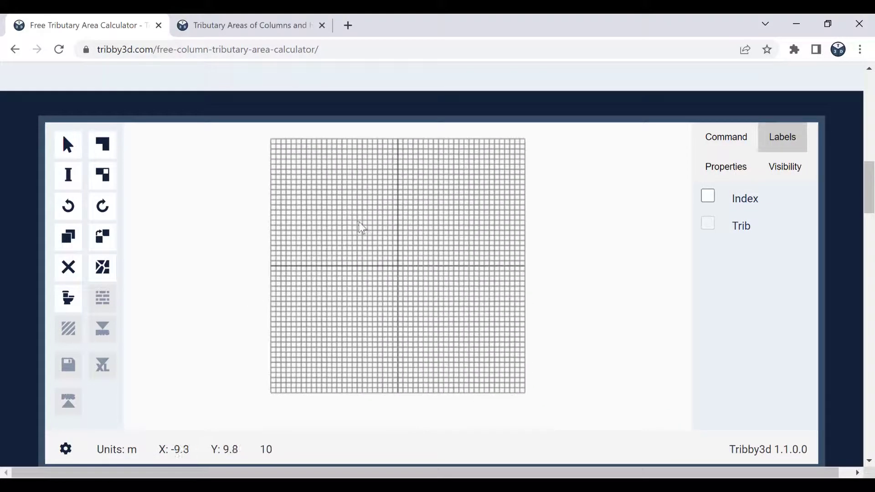
{"action": "left_click_drag", "start_coordinate": [308, 206], "coordinate": [505, 341]}
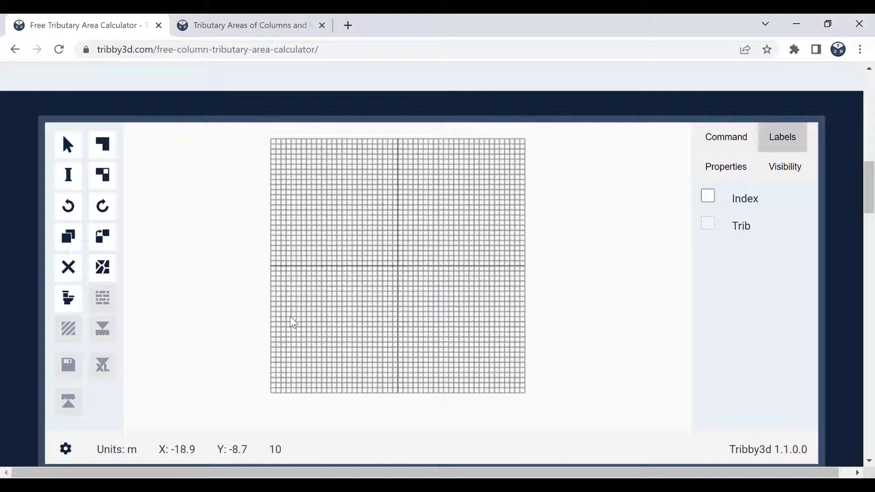
Step: Review the settings tabs and apply the Imperial unit system (ft, ft2) to the workspace
{"action": "left_click", "coordinate": [66, 449]}
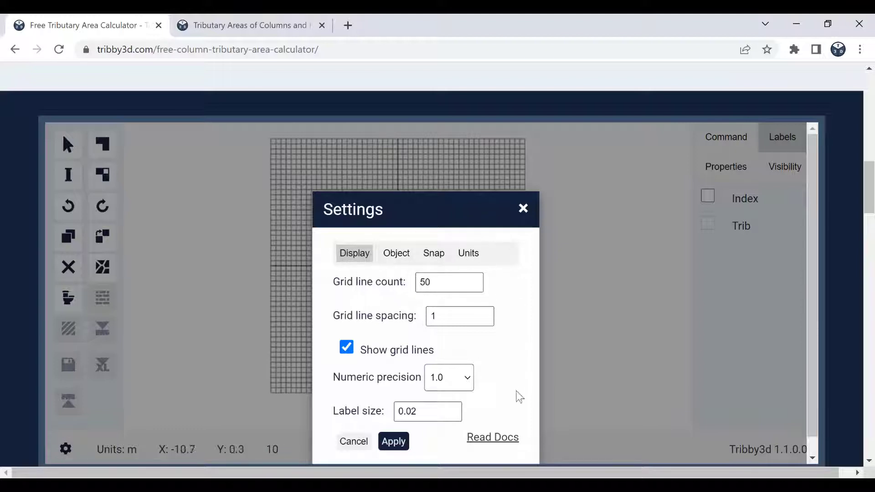
{"action": "left_click", "coordinate": [392, 255]}
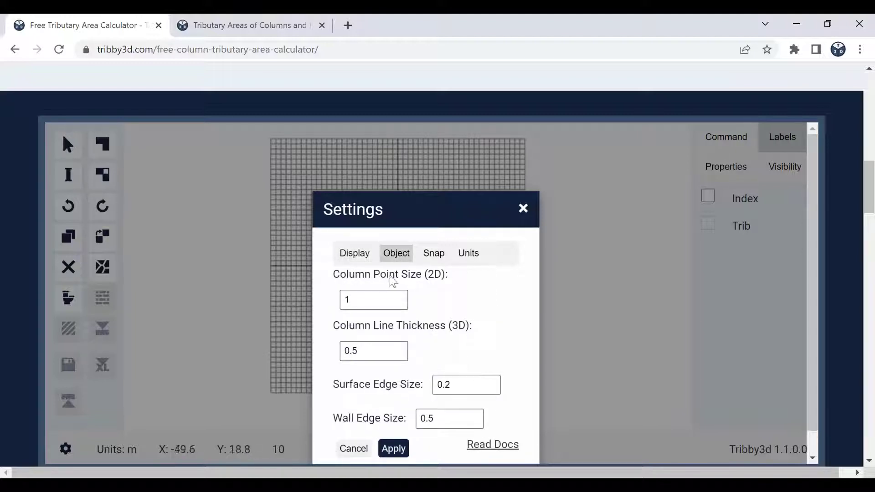
{"action": "left_click", "coordinate": [433, 253]}
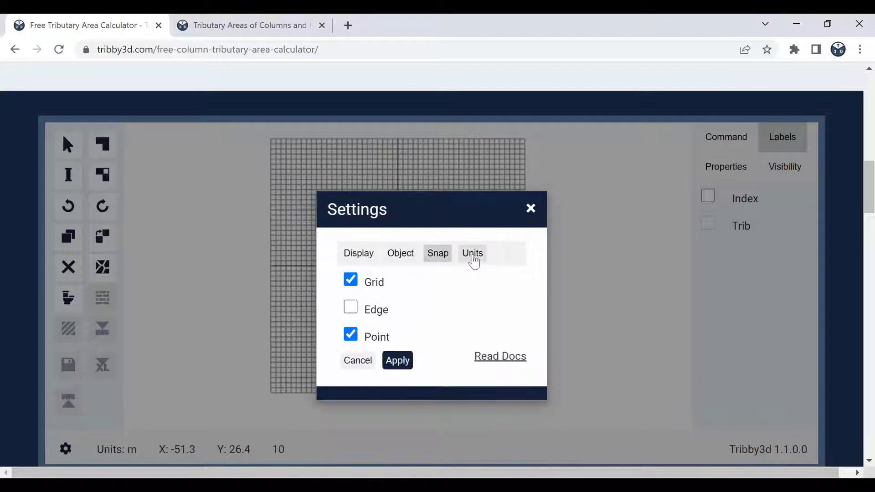
{"action": "left_click", "coordinate": [474, 261]}
{"action": "left_click", "coordinate": [435, 285]}
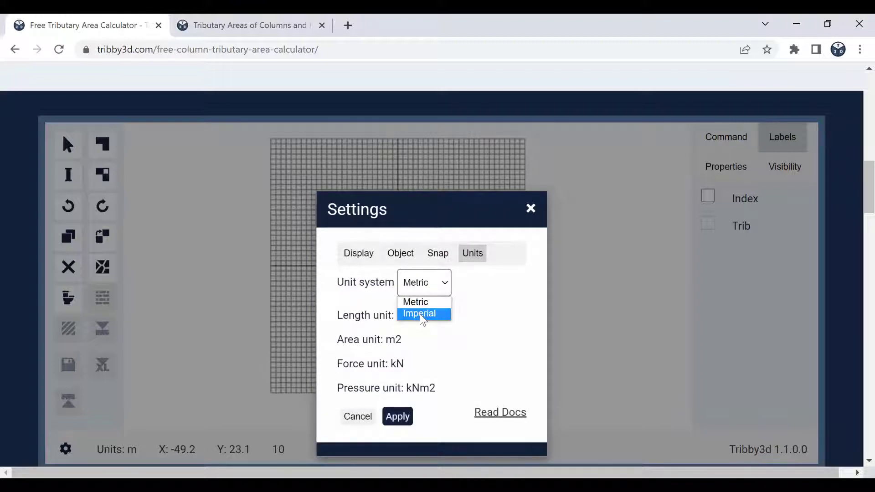
{"action": "left_click", "coordinate": [419, 314]}
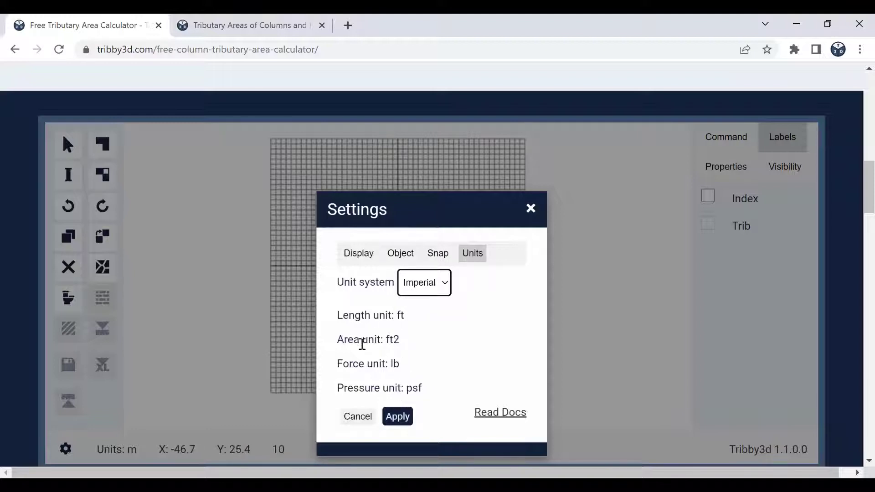
{"action": "left_click", "coordinate": [398, 417]}
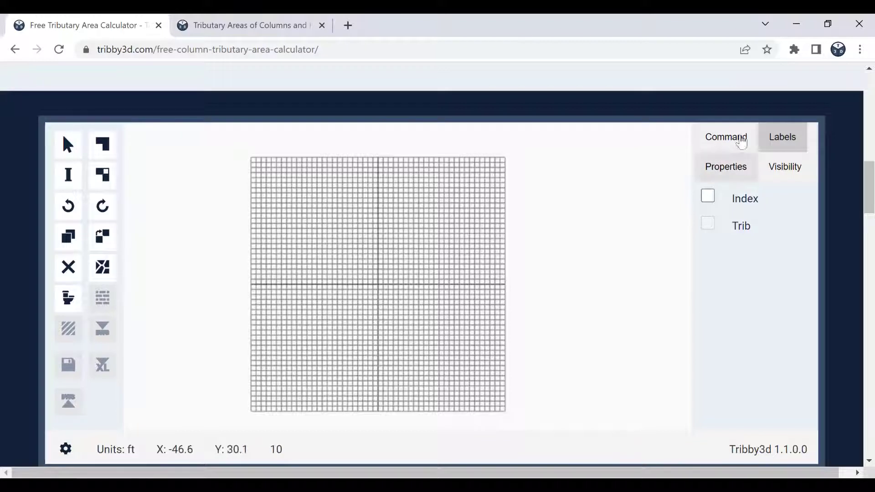
Step: Cycle through the right panel's Visibility and Labels tabs, ending on the empty Properties panel
{"action": "left_click", "coordinate": [792, 167]}
{"action": "left_click", "coordinate": [736, 169]}
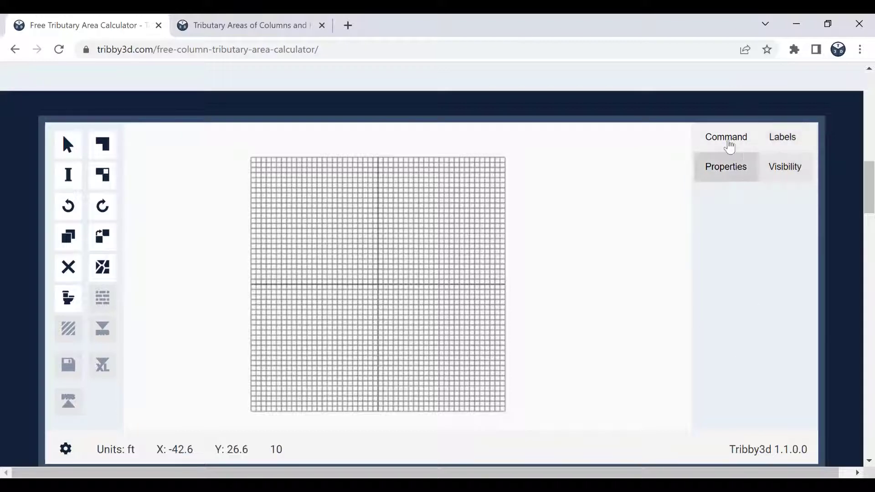
{"action": "left_click", "coordinate": [782, 139]}
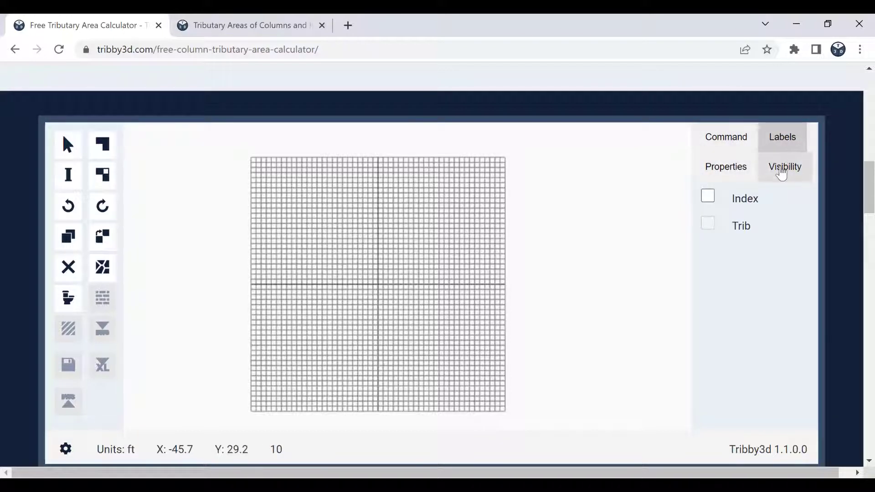
{"action": "left_click", "coordinate": [784, 171]}
{"action": "left_click", "coordinate": [731, 168]}
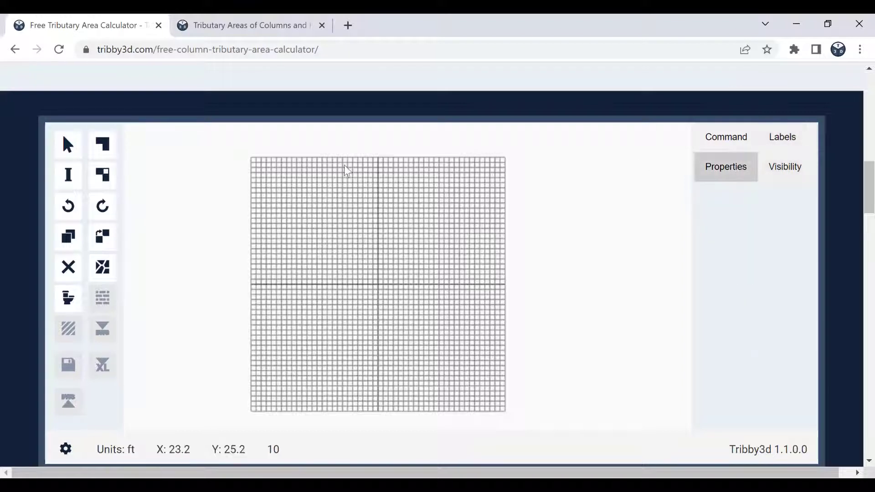
Step: Draw the L-shaped floor outline, placing six corners from the origin and closing back at the start
{"action": "left_click", "coordinate": [103, 146]}
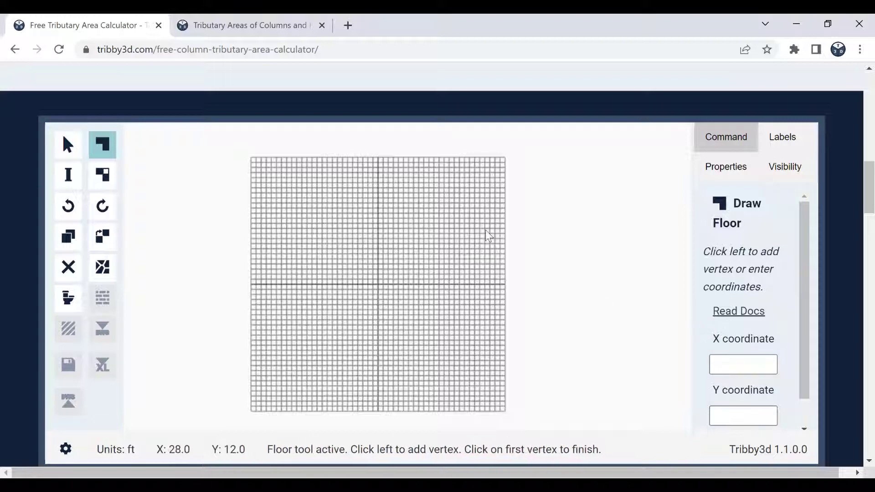
{"action": "scroll", "coordinate": [485, 230], "scroll_direction": "up", "scroll_amount": 5}
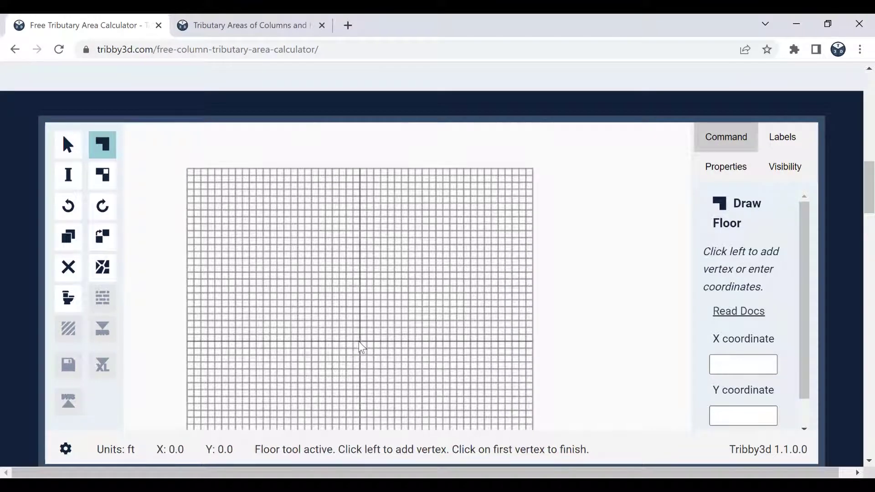
{"action": "left_click", "coordinate": [360, 342]}
{"action": "left_click", "coordinate": [499, 342]}
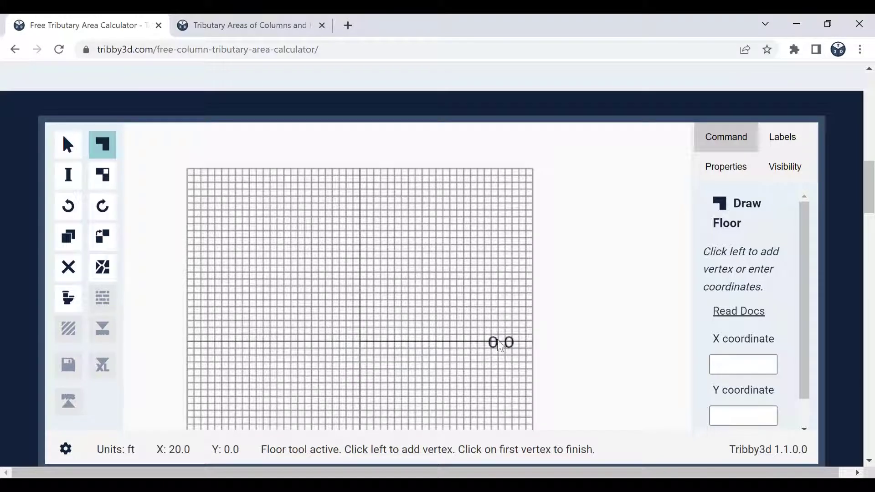
{"action": "left_click", "coordinate": [499, 168]}
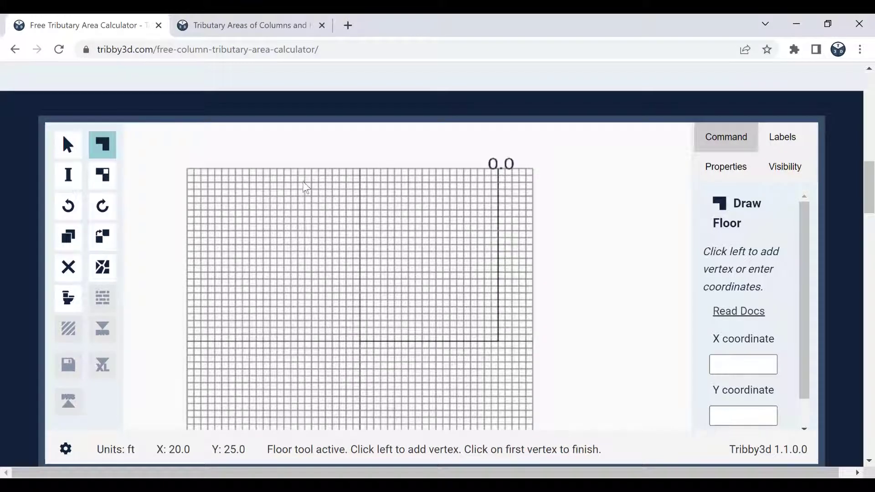
{"action": "left_click", "coordinate": [187, 168]}
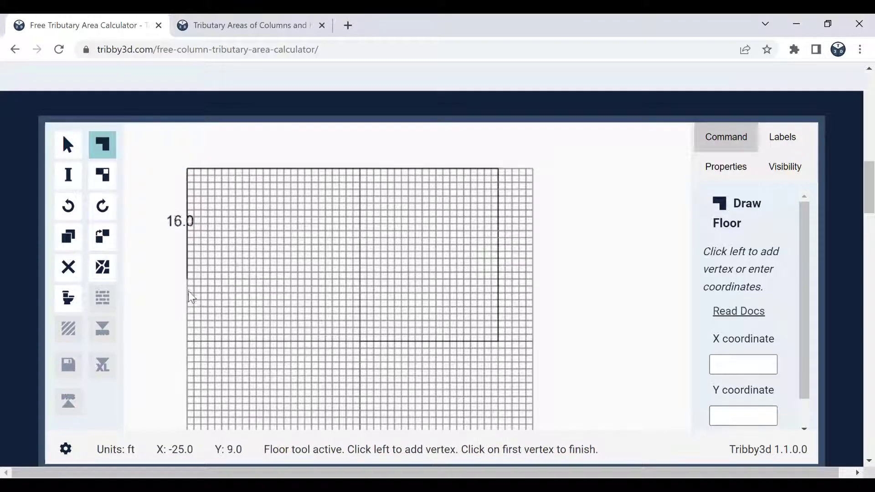
{"action": "left_click", "coordinate": [187, 307]}
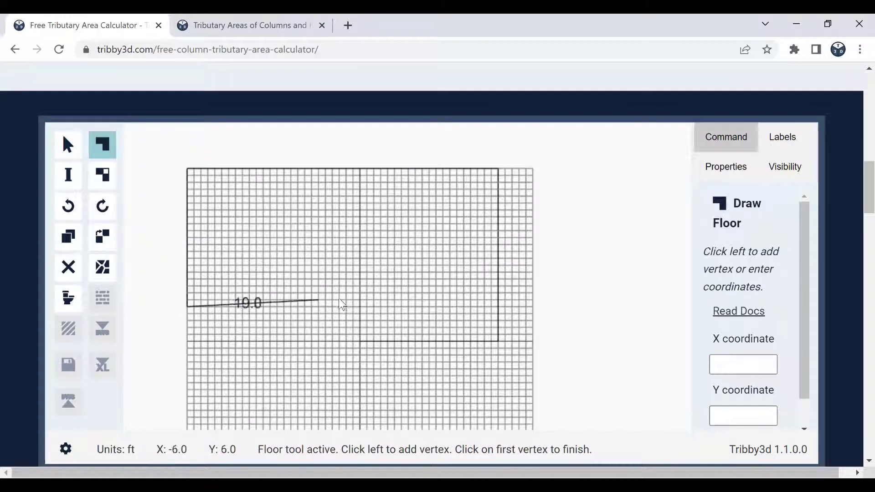
{"action": "left_click", "coordinate": [361, 308]}
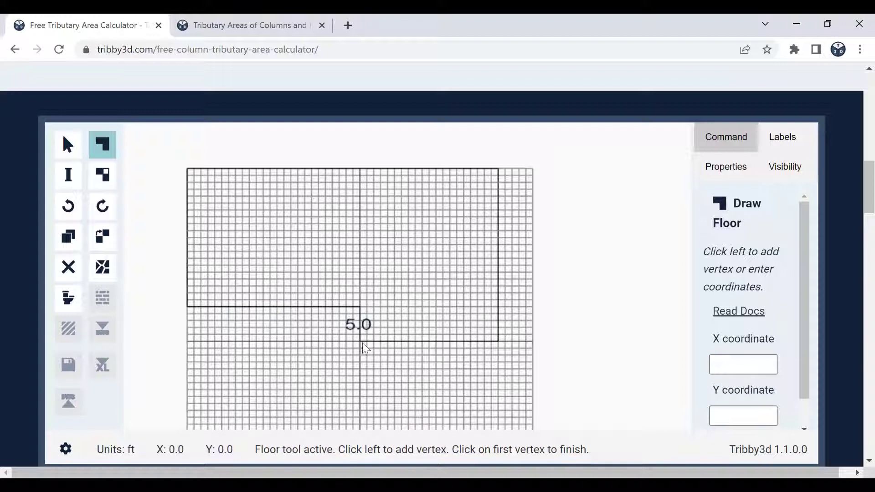
{"action": "left_click", "coordinate": [361, 341]}
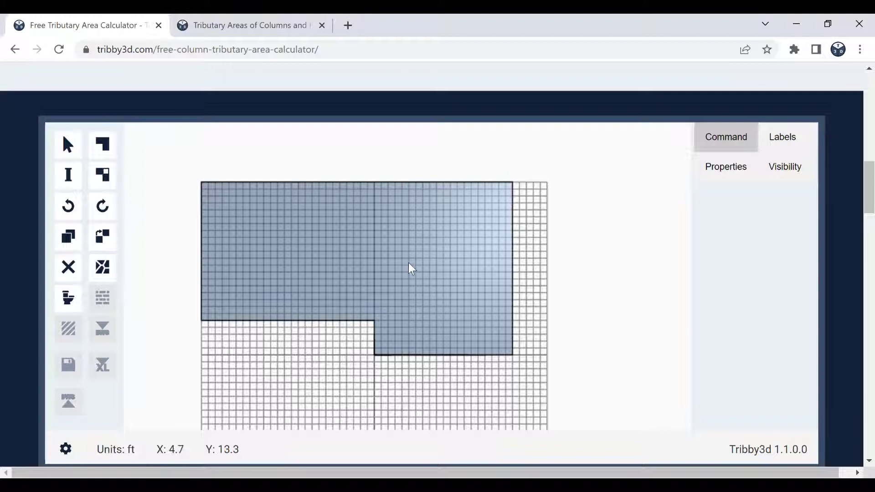
Step: Zoom in and select the L-shaped floor slab
{"action": "scroll", "coordinate": [408, 263], "scroll_direction": "up", "scroll_amount": 1}
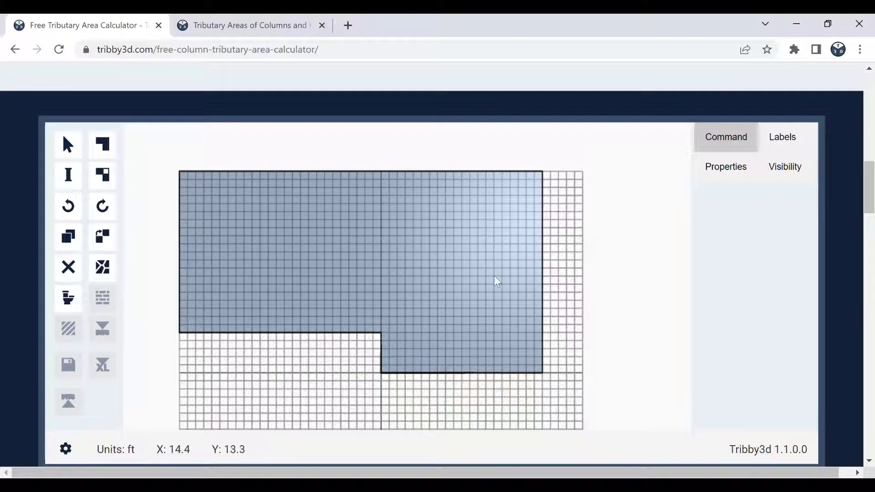
{"action": "left_click", "coordinate": [436, 249]}
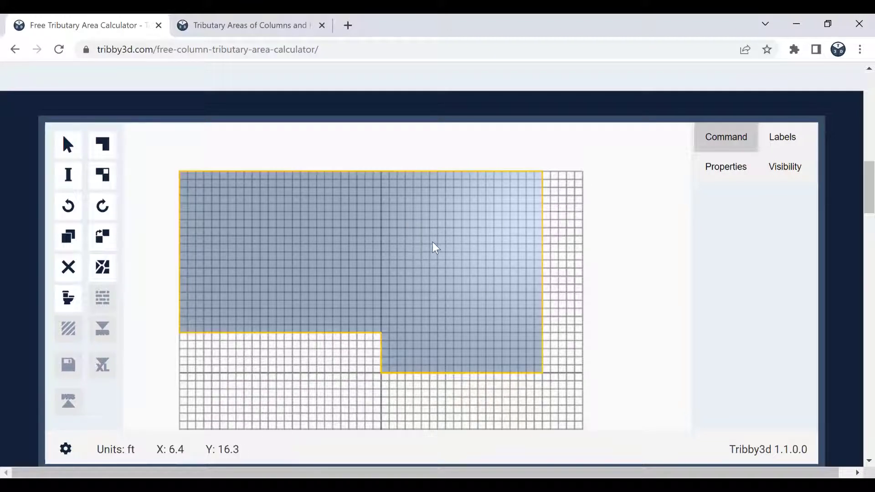
Step: Cut a roughly 9 ft by 9 ft square opening into the slab's upper-right area
{"action": "left_click", "coordinate": [103, 178]}
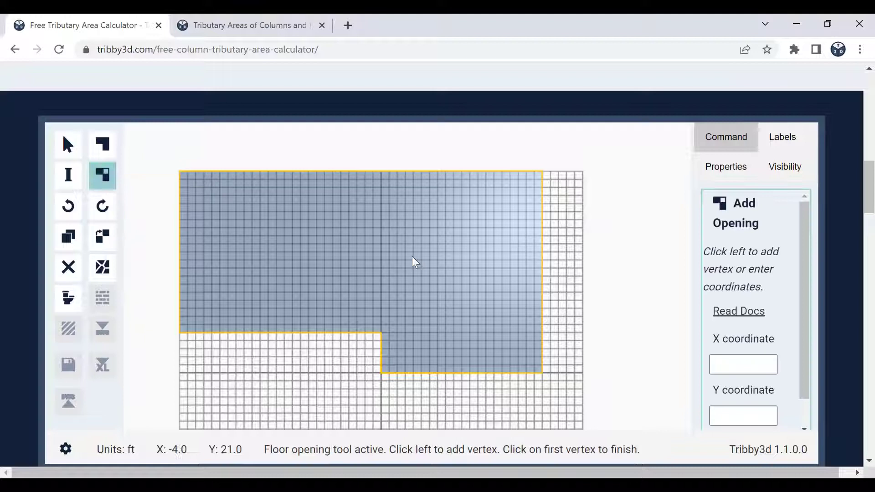
{"action": "left_click", "coordinate": [440, 277]}
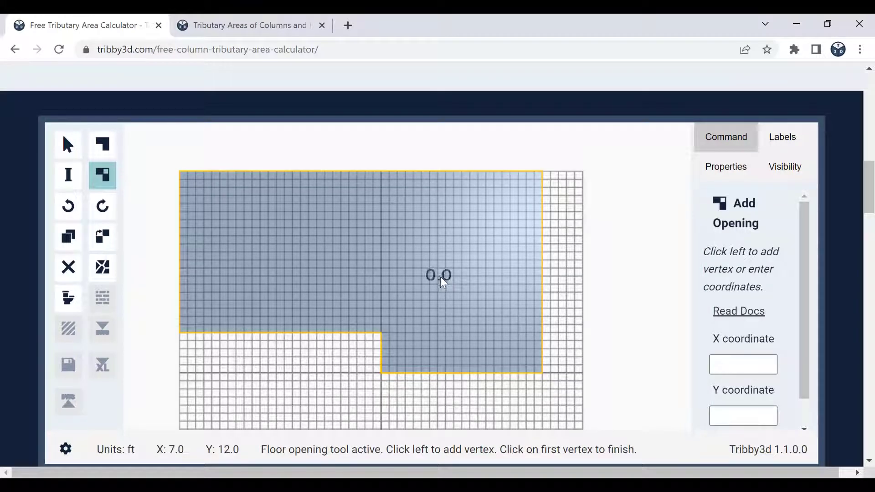
{"action": "left_click", "coordinate": [508, 275]}
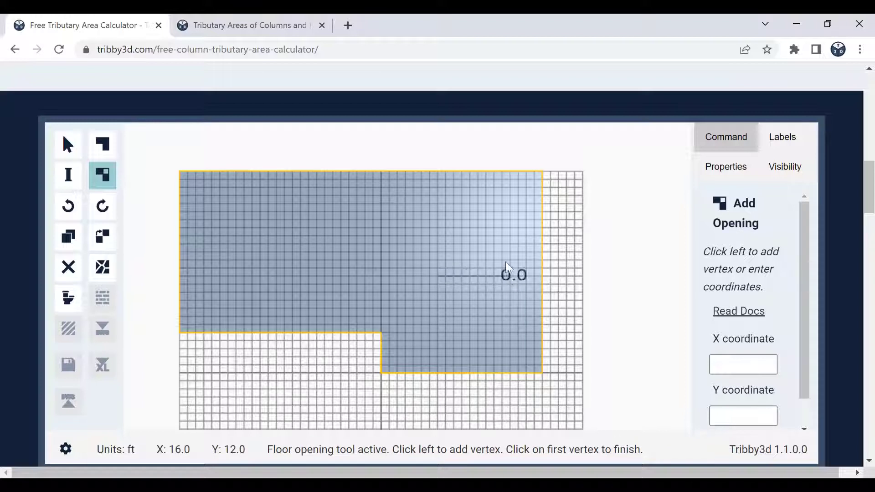
{"action": "left_click", "coordinate": [508, 196]}
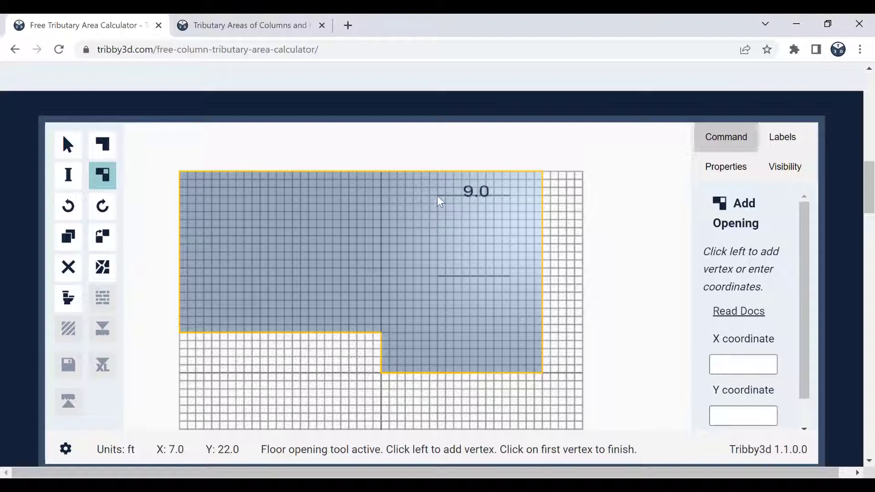
{"action": "left_click", "coordinate": [436, 196]}
{"action": "left_click", "coordinate": [437, 274]}
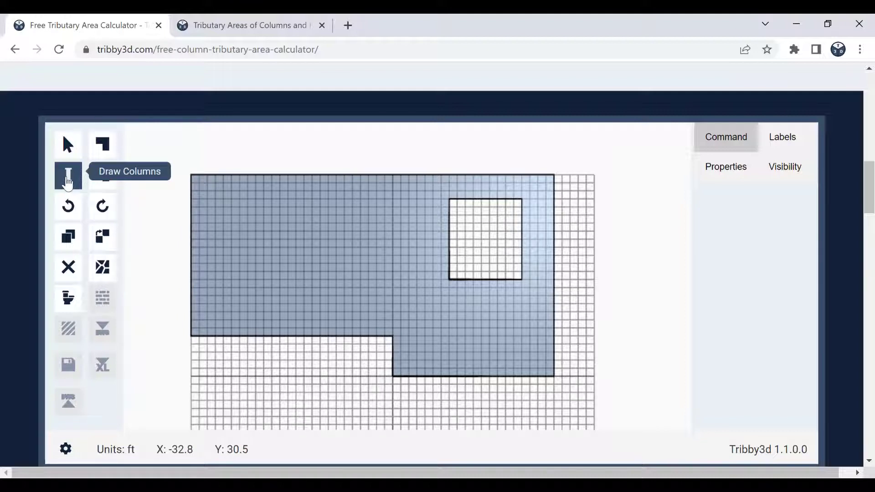
Step: Place columns at the floor's corners, top edge and inner L corner, then exit the column tool
{"action": "left_click", "coordinate": [68, 182]}
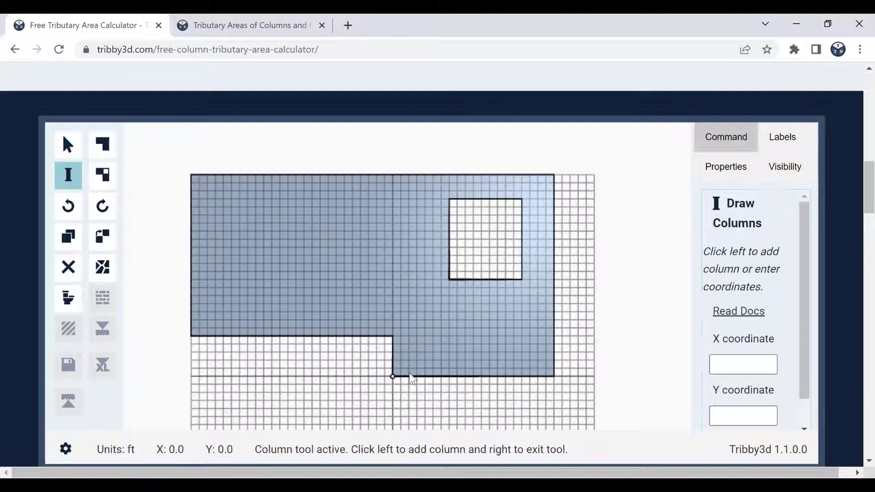
{"action": "left_click", "coordinate": [555, 377]}
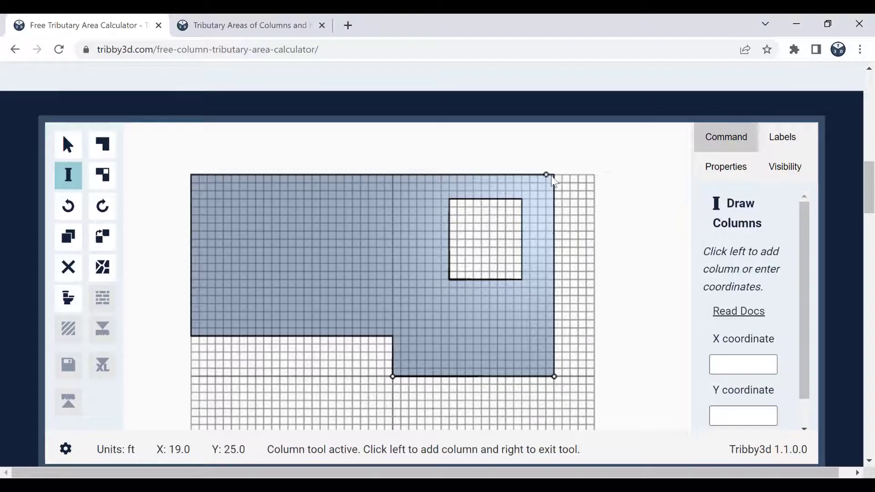
{"action": "left_click", "coordinate": [231, 176]}
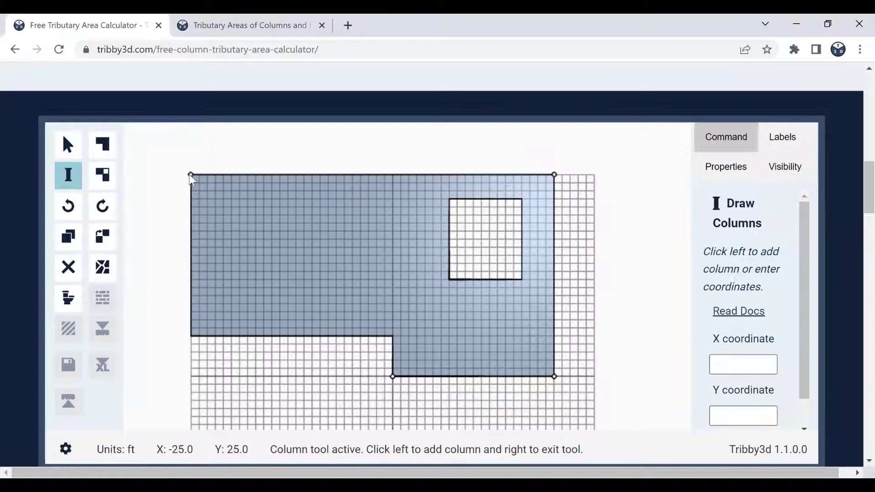
{"action": "left_click", "coordinate": [191, 337]}
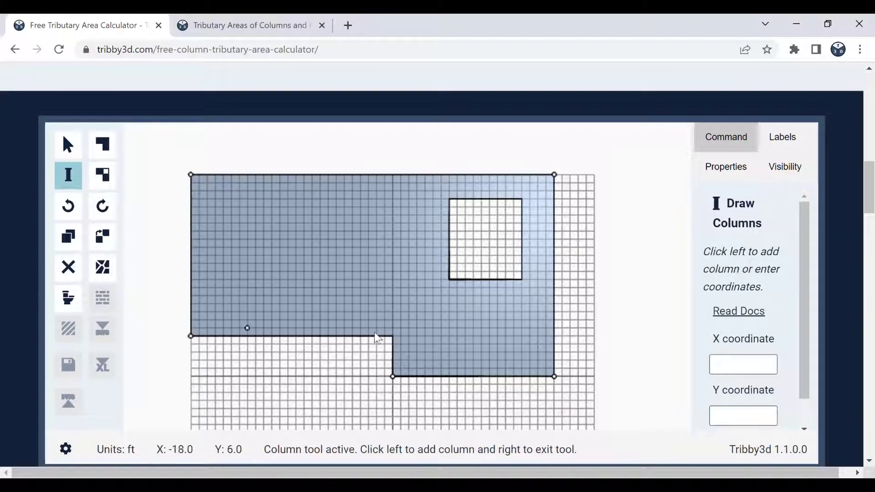
{"action": "left_click", "coordinate": [392, 336]}
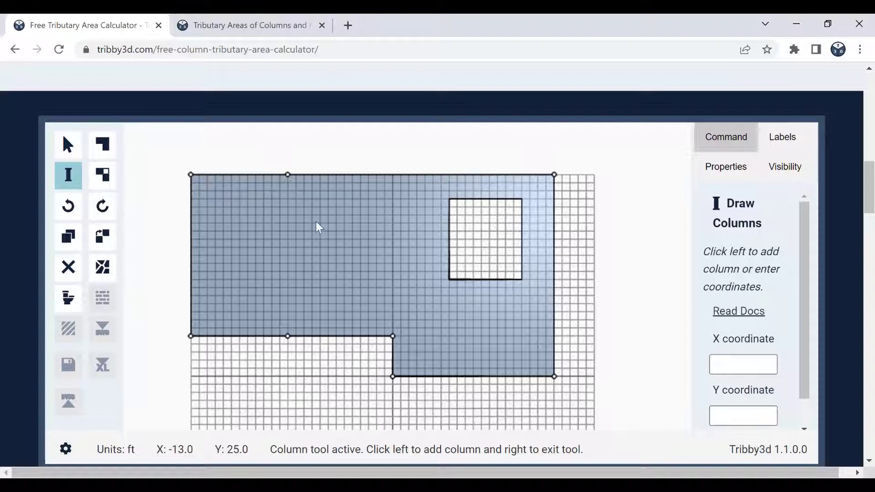
{"action": "right_click", "coordinate": [328, 255]}
{"action": "left_click_drag", "start_coordinate": [397, 265], "coordinate": [382, 263]}
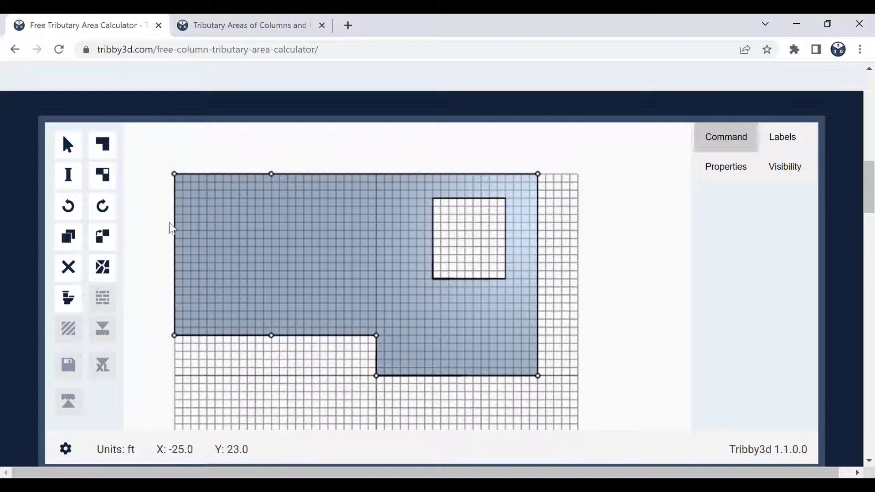
Step: Compute the tributary areas for all columns and pan the plan into view
{"action": "left_click", "coordinate": [103, 273]}
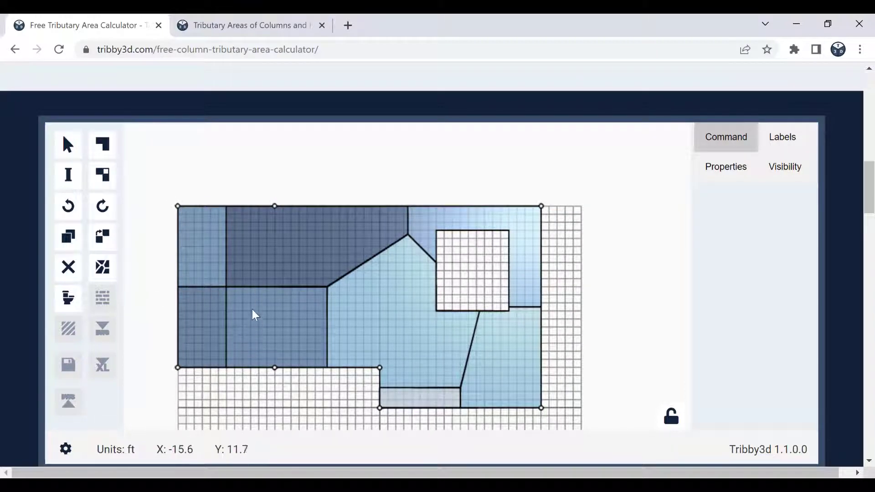
{"action": "mouse_move", "coordinate": [252, 313]}
{"action": "middle_mouse_down"}
{"action": "mouse_move", "coordinate": [254, 299]}
{"action": "mouse_move", "coordinate": [291, 288]}
{"action": "middle_mouse_up"}
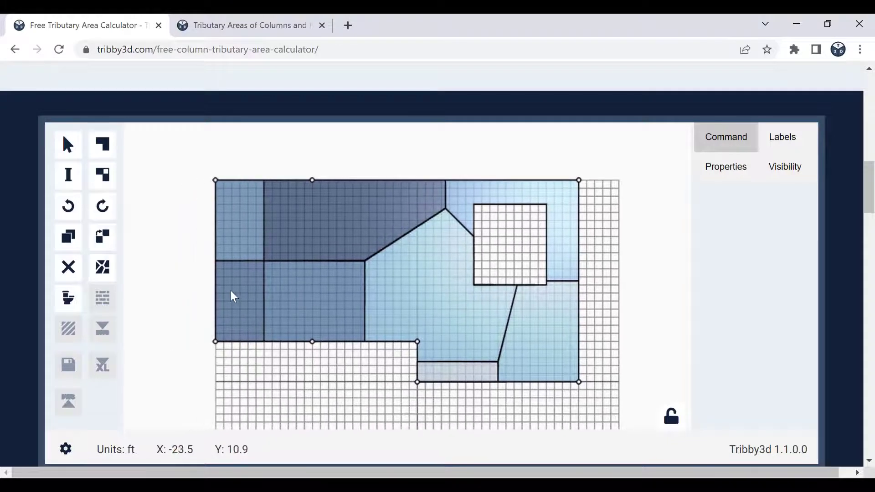
{"action": "scroll", "coordinate": [231, 289], "scroll_direction": "up", "scroll_amount": 1}
{"action": "middle_click_drag", "start_coordinate": [237, 289], "coordinate": [340, 283]}
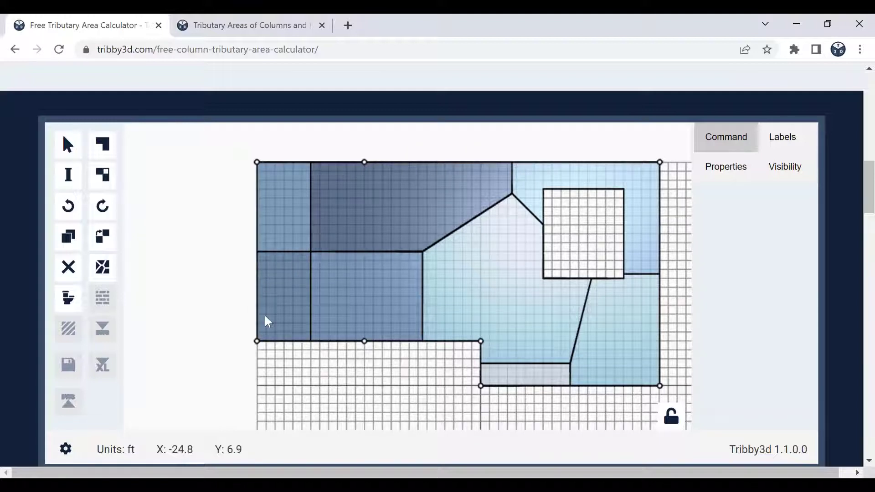
Step: Compare with the blog article's 3-D tributary example, then return to the calculator
{"action": "left_click", "coordinate": [242, 31]}
{"action": "scroll", "coordinate": [336, 212], "scroll_direction": "up", "scroll_amount": 10}
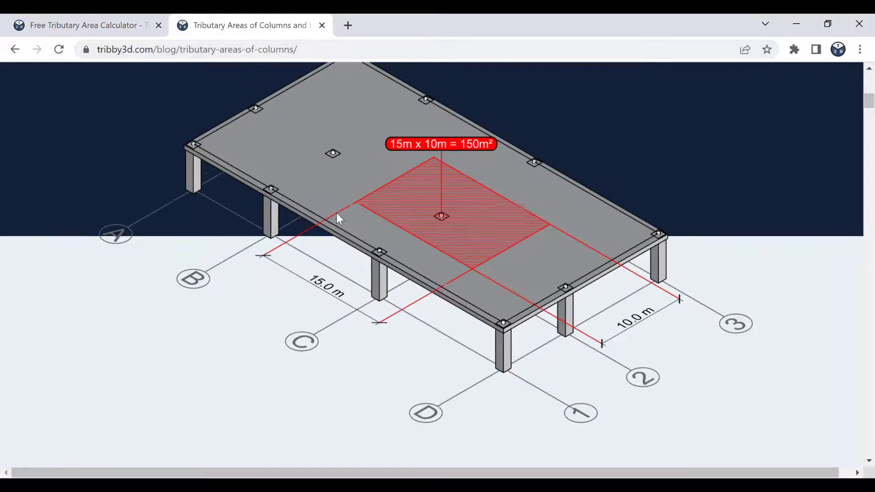
{"action": "scroll", "coordinate": [330, 215], "scroll_direction": "down", "scroll_amount": 11}
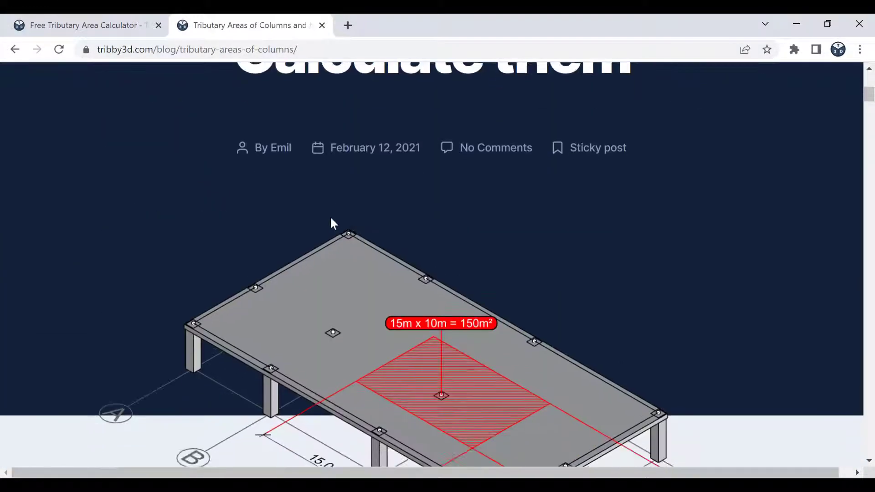
{"action": "scroll", "coordinate": [526, 246], "scroll_direction": "up", "scroll_amount": 3}
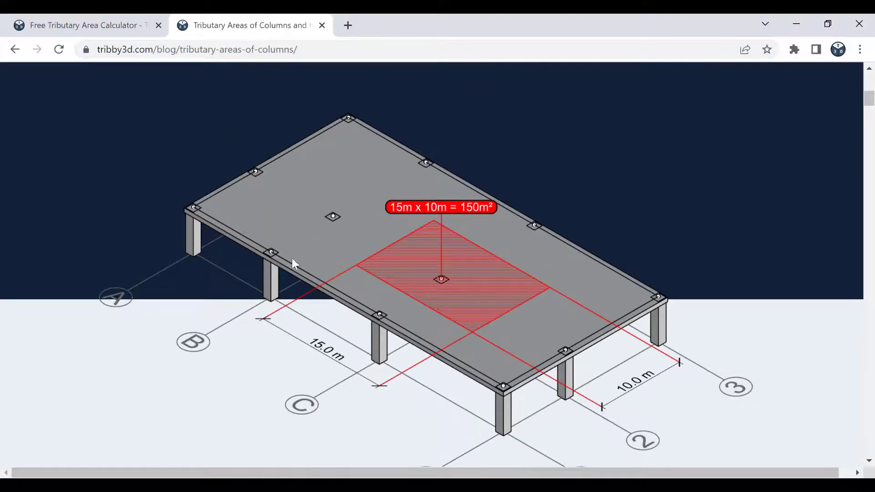
{"action": "left_click", "coordinate": [108, 28]}
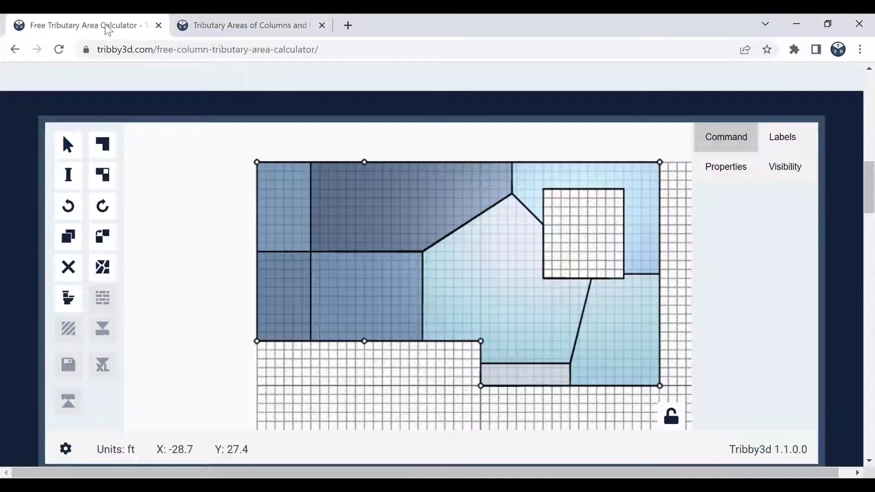
Step: Turn on Trib labels so each column shows its area: 60, 192.5, 95.4, 60, 125, 241.4, 25, 110.7 ft2
{"action": "left_click_drag", "start_coordinate": [475, 255], "coordinate": [465, 258]}
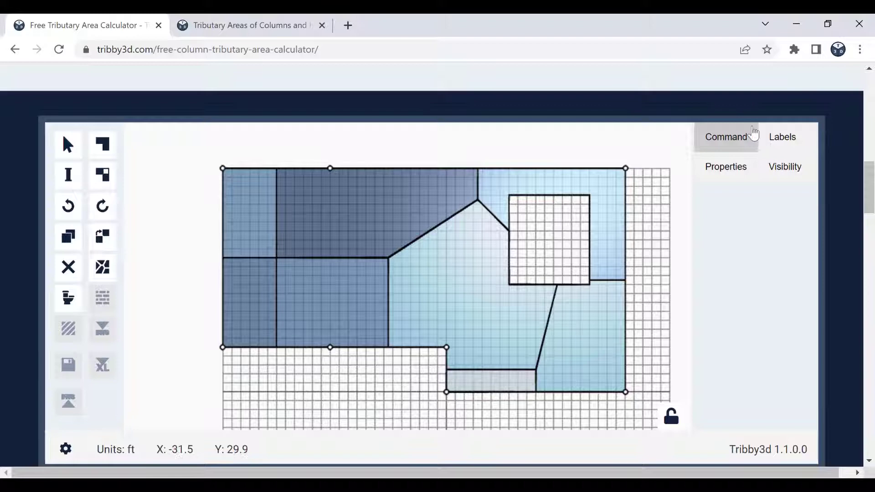
{"action": "left_click", "coordinate": [782, 138]}
{"action": "left_click", "coordinate": [708, 224]}
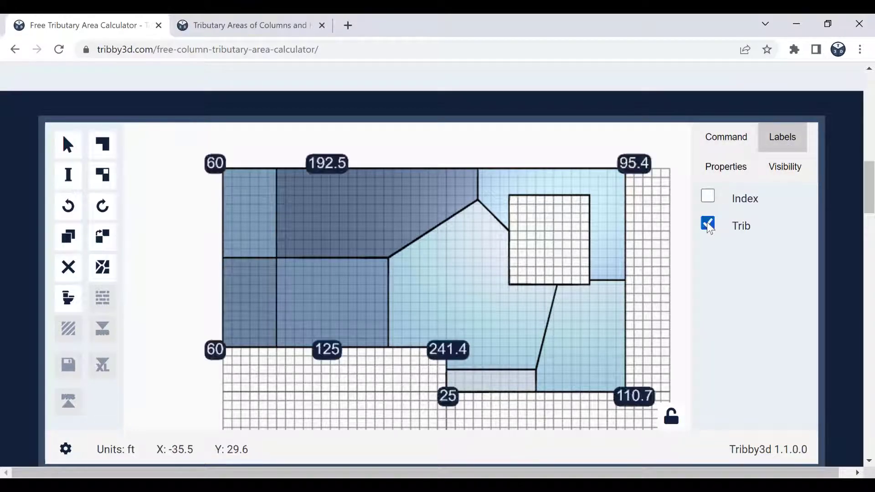
{"action": "scroll", "coordinate": [462, 270], "scroll_direction": "up", "scroll_amount": 3}
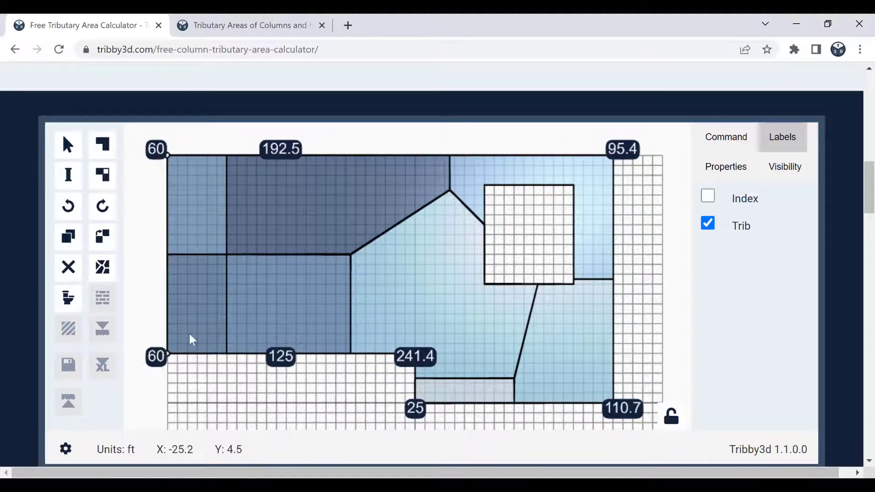
{"action": "scroll", "coordinate": [319, 305], "scroll_direction": "down", "scroll_amount": 1}
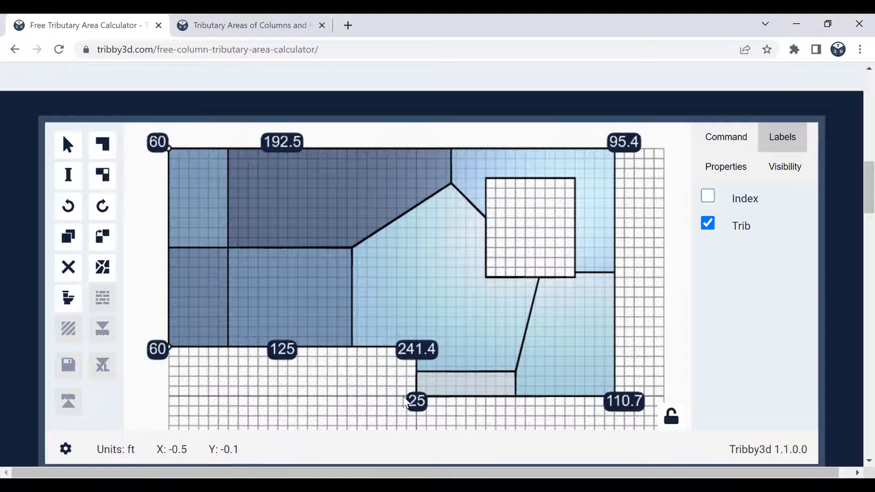
{"action": "scroll", "coordinate": [333, 386], "scroll_direction": "down", "scroll_amount": 1}
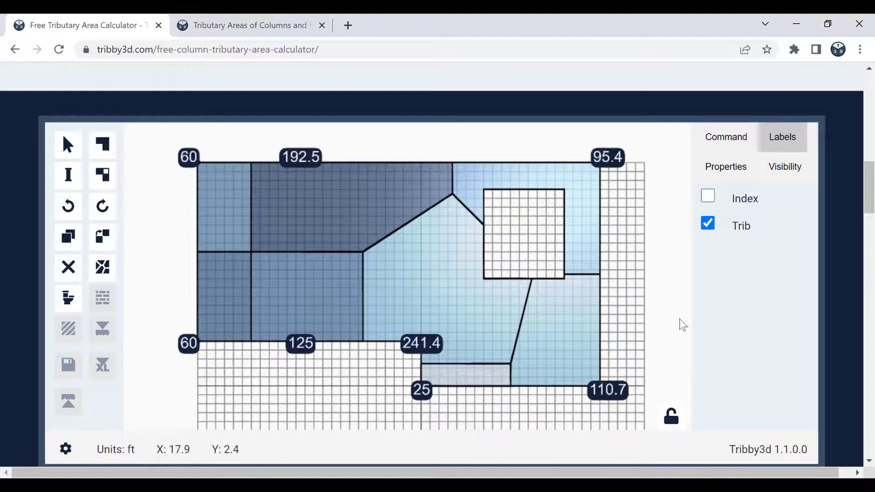
Step: Hide the Trib labels and unlock the model, clearing the tributary results
{"action": "left_click", "coordinate": [671, 416]}
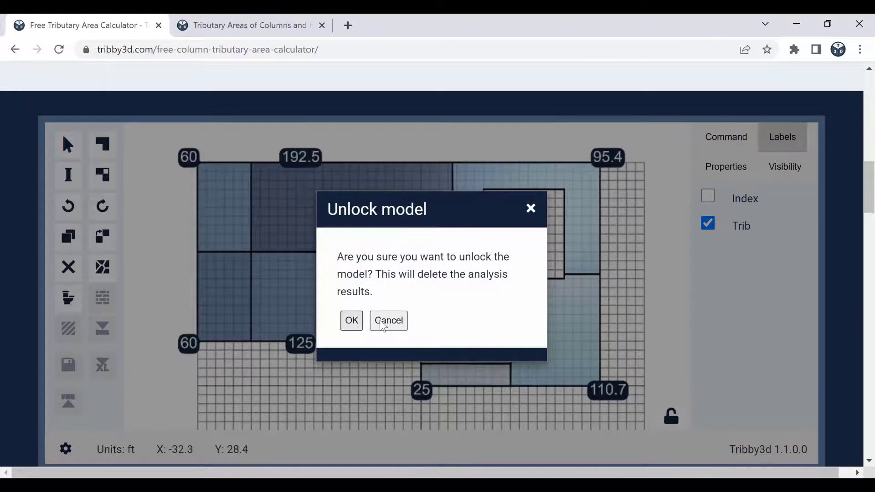
{"action": "left_click", "coordinate": [352, 321]}
{"action": "left_click", "coordinate": [708, 223]}
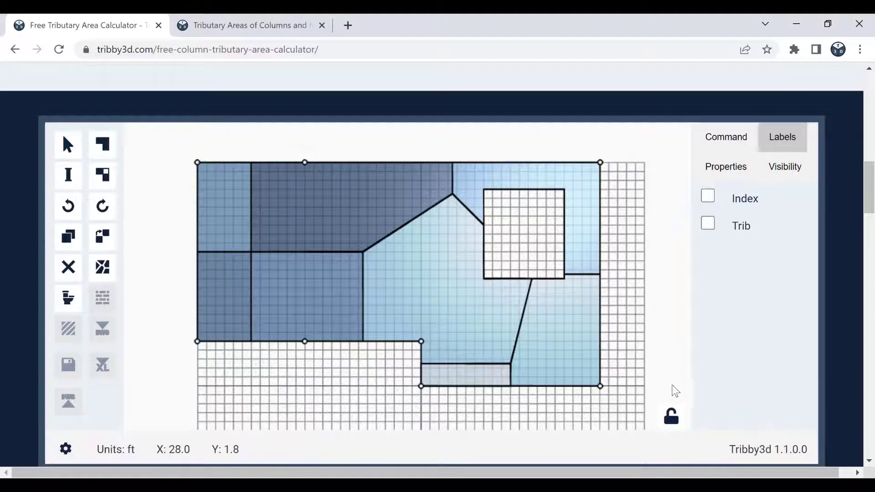
{"action": "left_click", "coordinate": [671, 416]}
{"action": "left_click", "coordinate": [351, 319]}
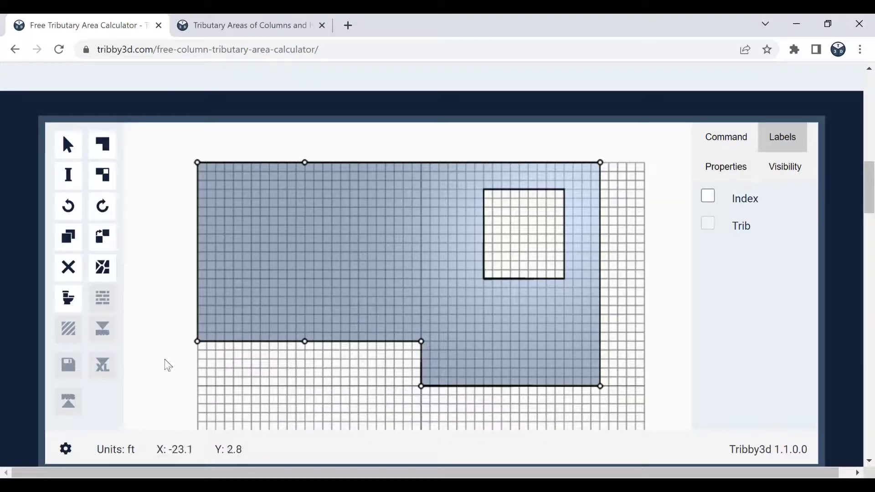
Step: Move the three lower-left edge columns slightly upward, inside the slab edge
{"action": "left_click_drag", "start_coordinate": [388, 358], "coordinate": [439, 355]}
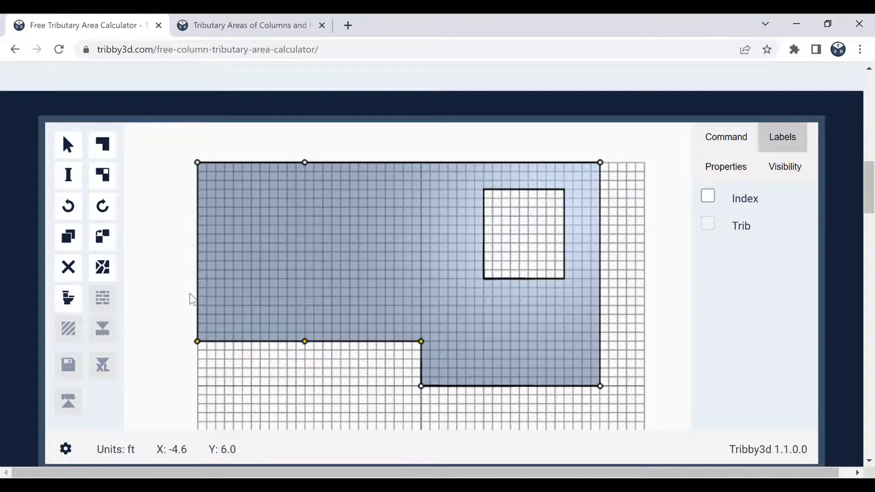
{"action": "left_click", "coordinate": [104, 245]}
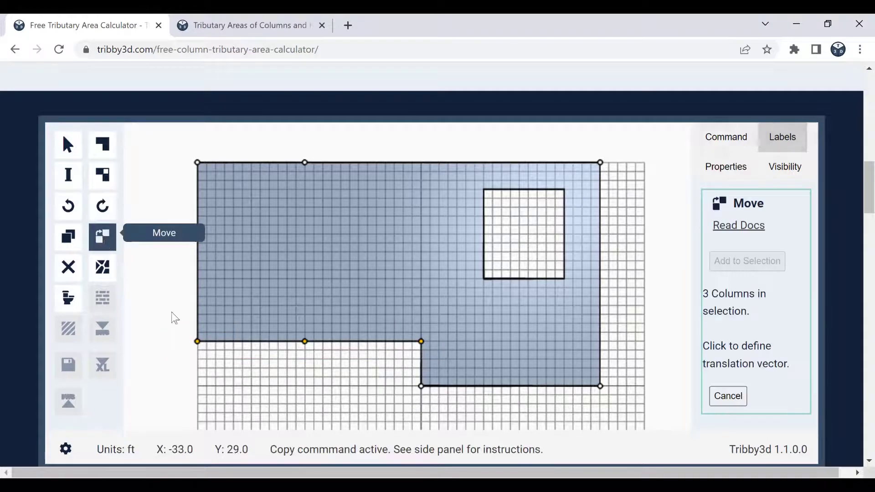
{"action": "left_click", "coordinate": [174, 342]}
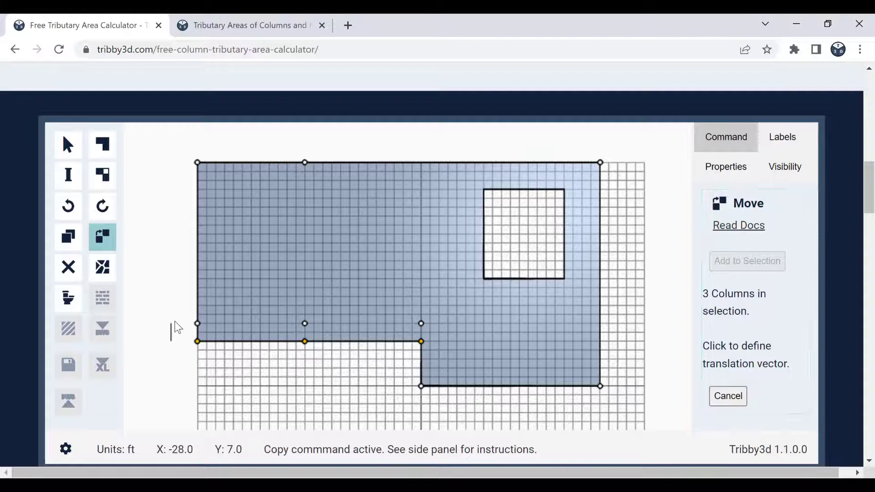
{"action": "left_click", "coordinate": [175, 321]}
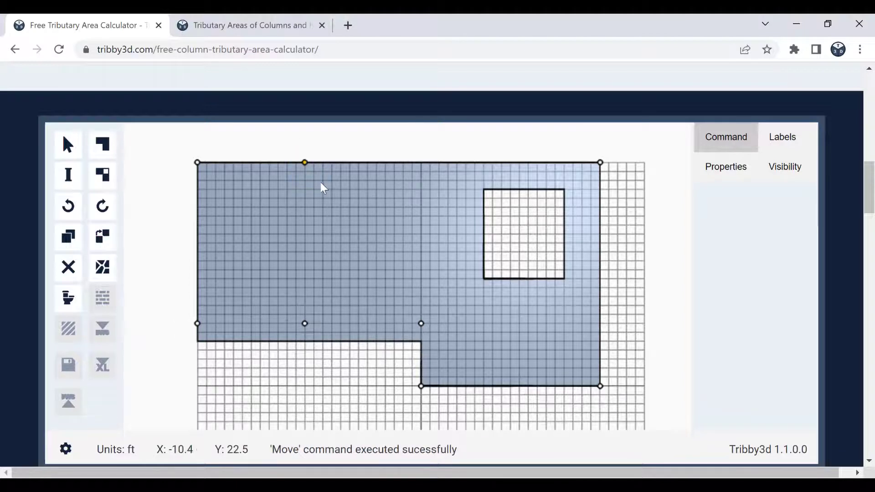
Step: Remove the top-edge middle column, add a right-edge column, and recompute the tributaries
{"action": "left_click", "coordinate": [68, 268]}
{"action": "left_click", "coordinate": [67, 175]}
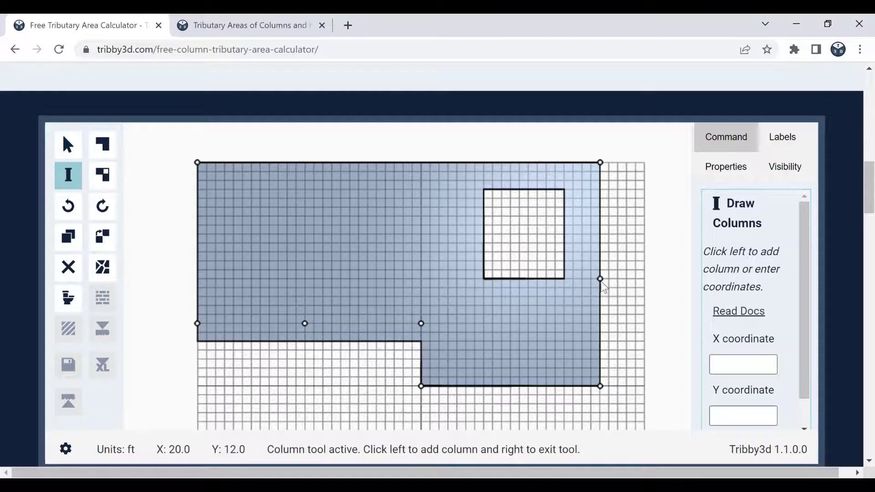
{"action": "right_click", "coordinate": [587, 279]}
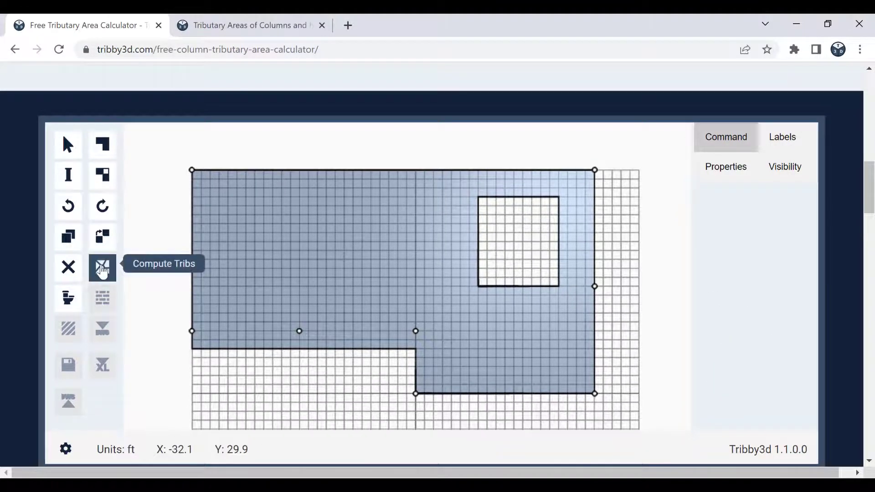
{"action": "left_click", "coordinate": [103, 270]}
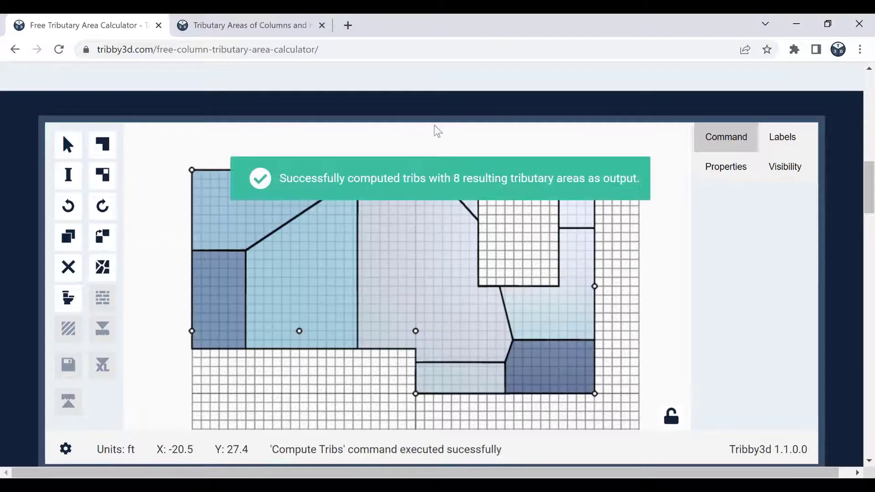
Step: Briefly show the tributary area values on the plan, then hide them again
{"action": "left_click", "coordinate": [783, 144]}
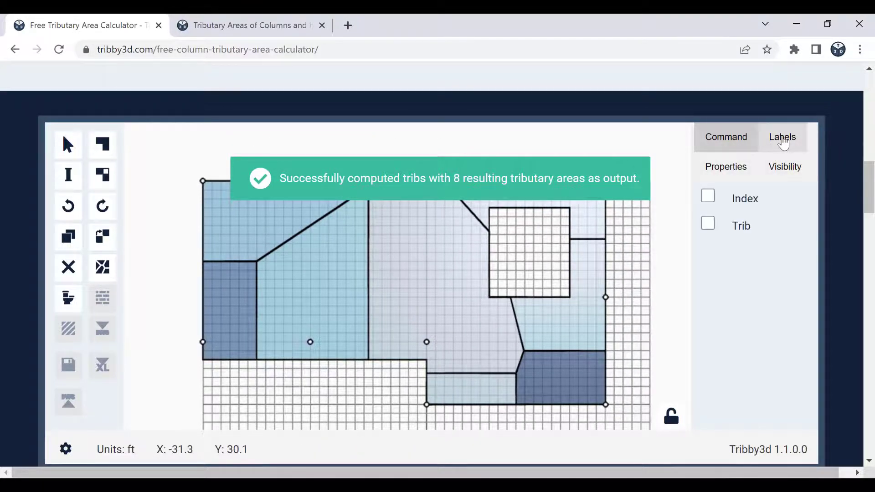
{"action": "left_click", "coordinate": [706, 226]}
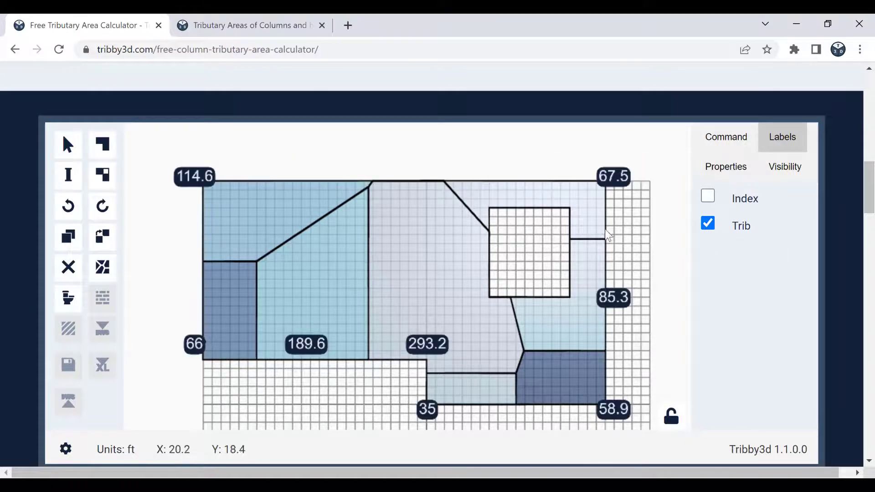
{"action": "middle_click_drag", "start_coordinate": [606, 228], "coordinate": [567, 214]}
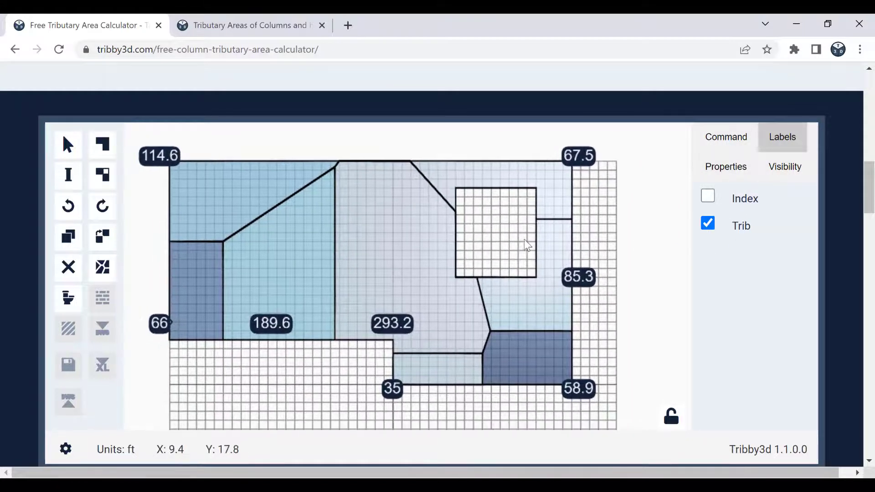
{"action": "left_click", "coordinate": [708, 224]}
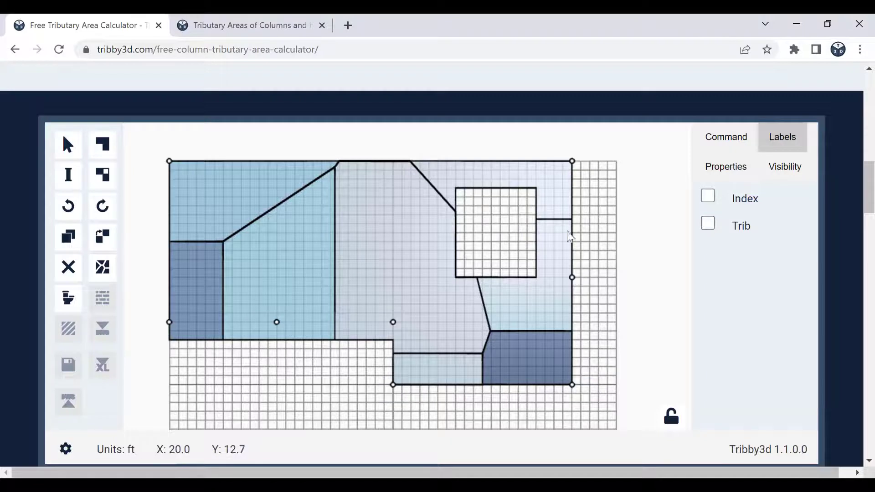
Step: Select the lower-edge centre column, read its 293.2 ft2 area in Properties, then deselect
{"action": "right_click", "coordinate": [392, 323]}
{"action": "left_click", "coordinate": [418, 338]}
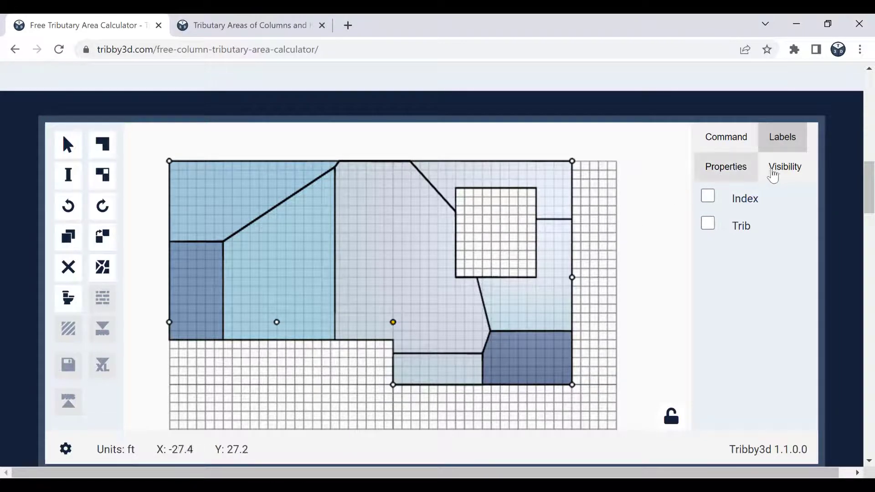
{"action": "left_click", "coordinate": [725, 170]}
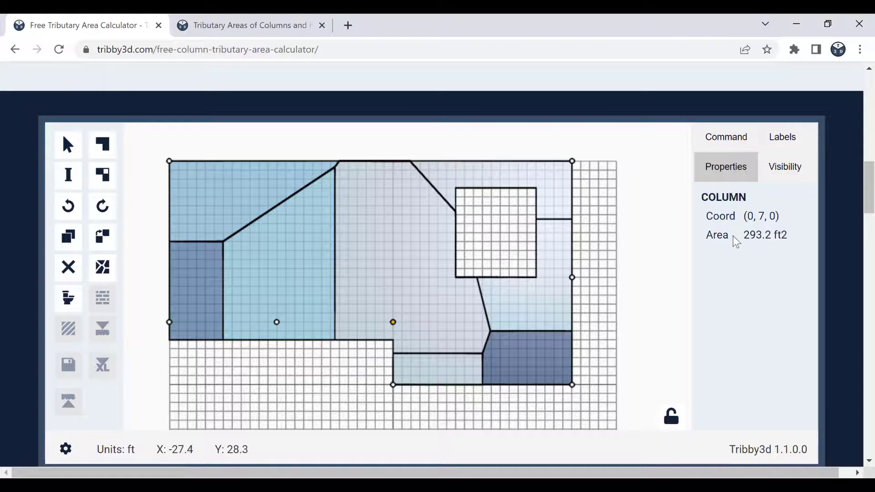
{"action": "left_click", "coordinate": [627, 274]}
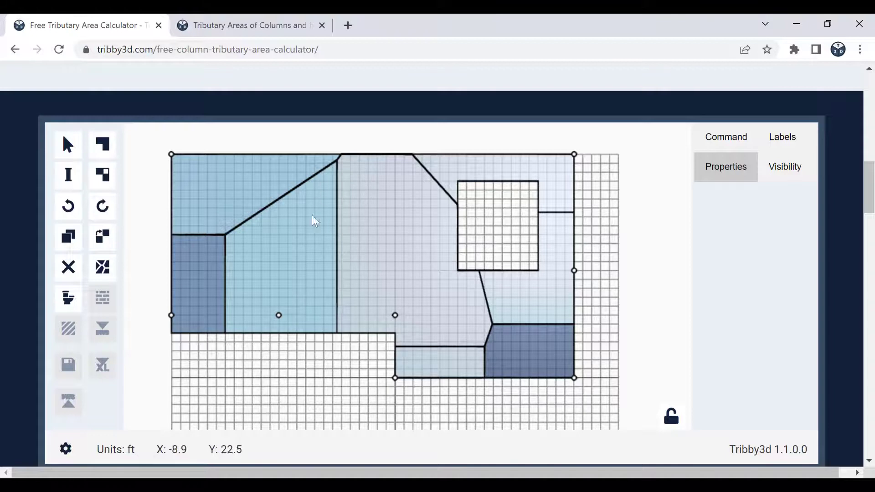
Step: Turn on the Trib labels so each column's area value shows
{"action": "middle_click_drag", "start_coordinate": [252, 274], "coordinate": [247, 274]}
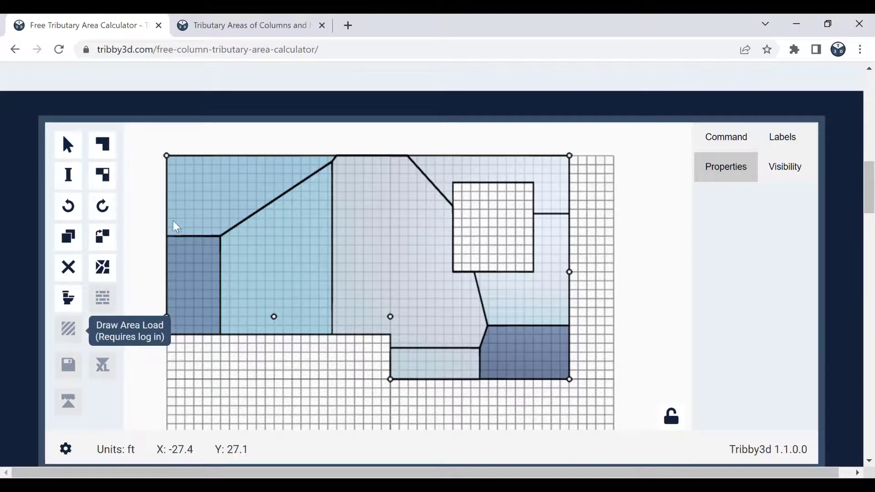
{"action": "left_click", "coordinate": [782, 137]}
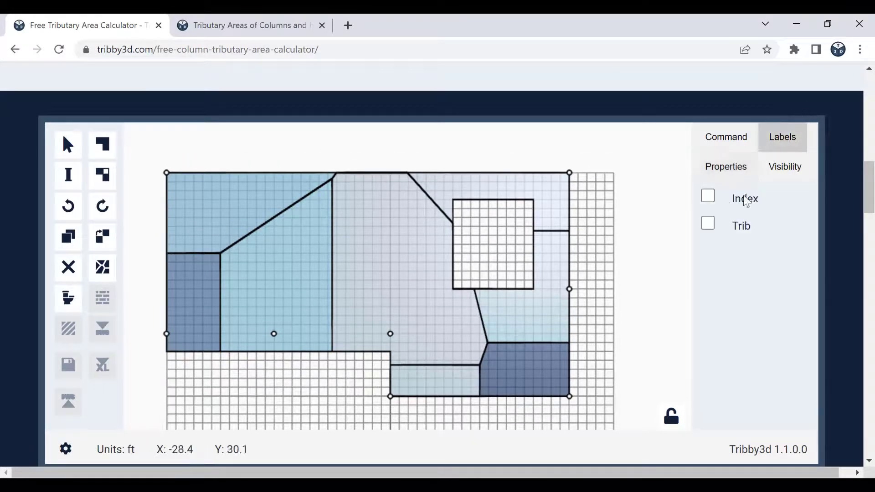
{"action": "left_click", "coordinate": [708, 223]}
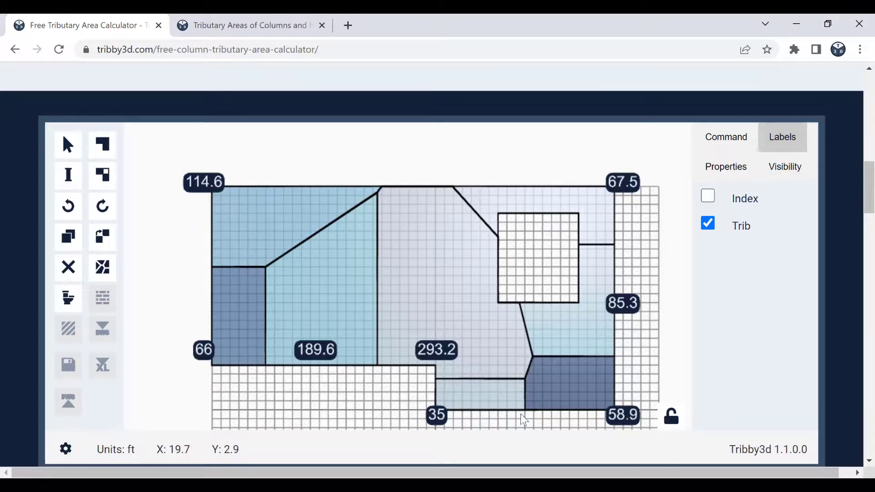
Step: Frame the plan to show all eight areas: 114.6, 67.5, 85.3, 66, 189.6, 293.2, 35, 58.9 ft2
{"action": "scroll", "coordinate": [279, 291], "scroll_direction": "down", "scroll_amount": 1}
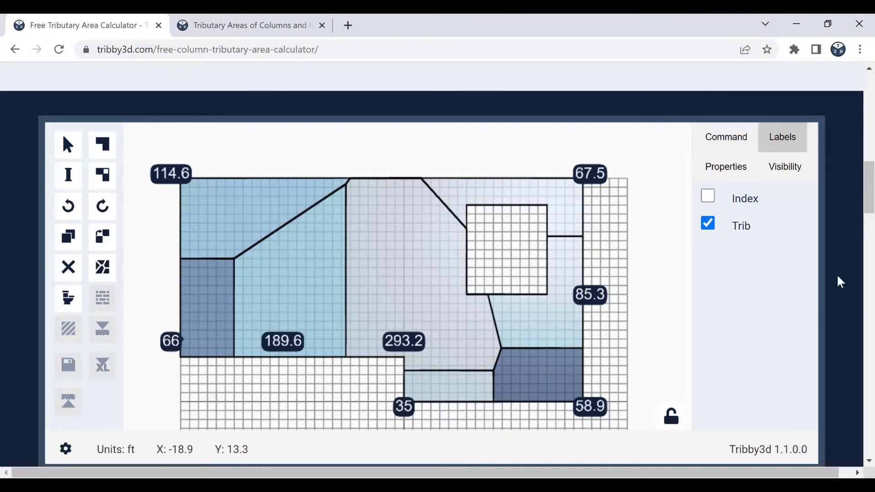
{"action": "middle_click_drag", "start_coordinate": [431, 272], "coordinate": [436, 267]}
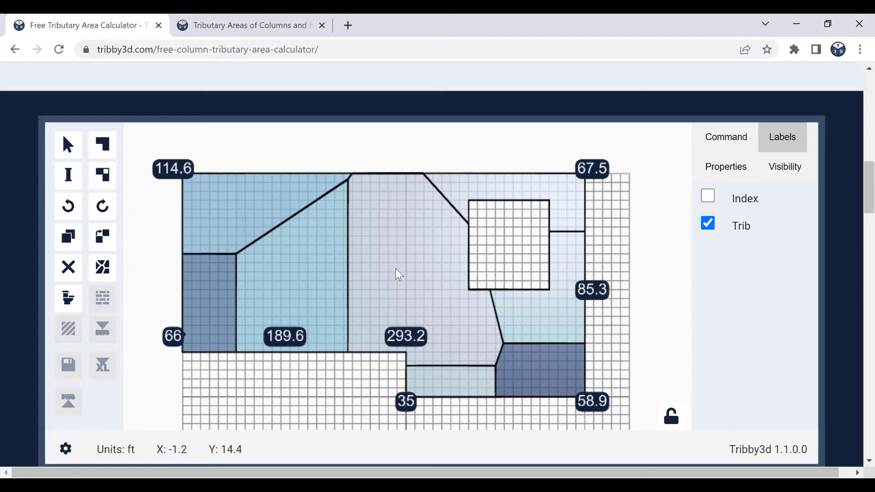
{"action": "mouse_move", "coordinate": [395, 280]}
{"action": "middle_mouse_down"}
{"action": "mouse_move", "coordinate": [397, 265]}
{"action": "mouse_move", "coordinate": [401, 281]}
{"action": "middle_mouse_up"}
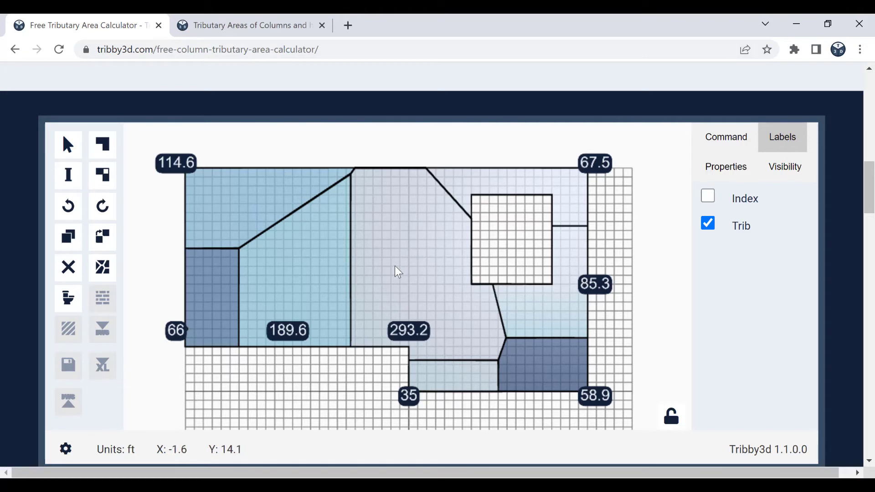
{"action": "middle_click_drag", "start_coordinate": [420, 300], "coordinate": [399, 296]}
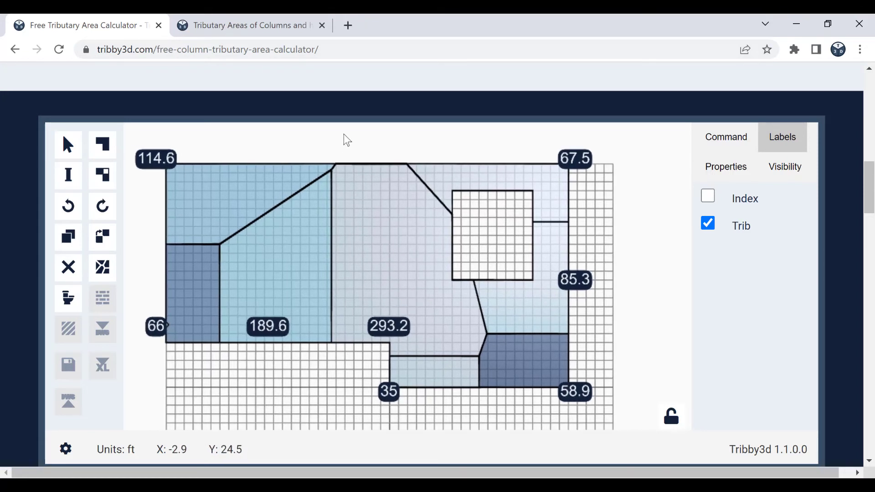